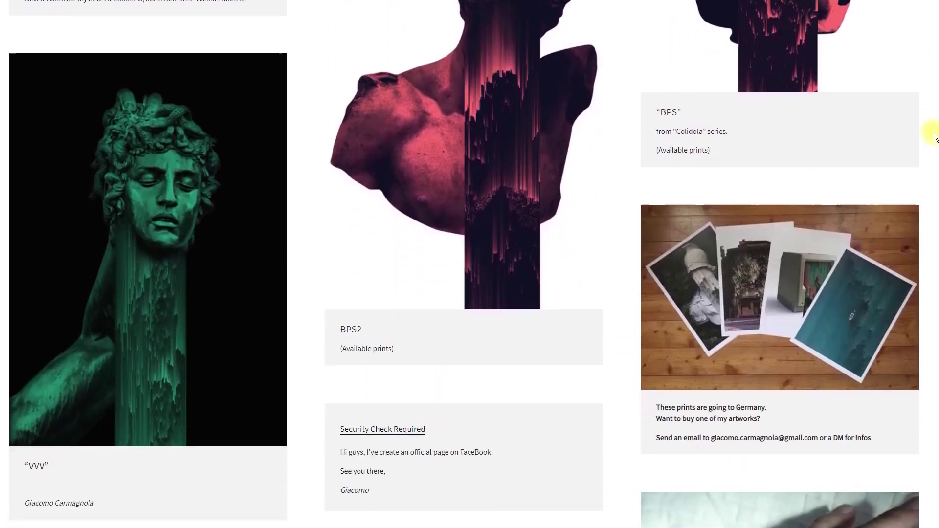
{"action": "scroll", "coordinate": [934, 136], "scroll_direction": "down", "scroll_amount": 8}
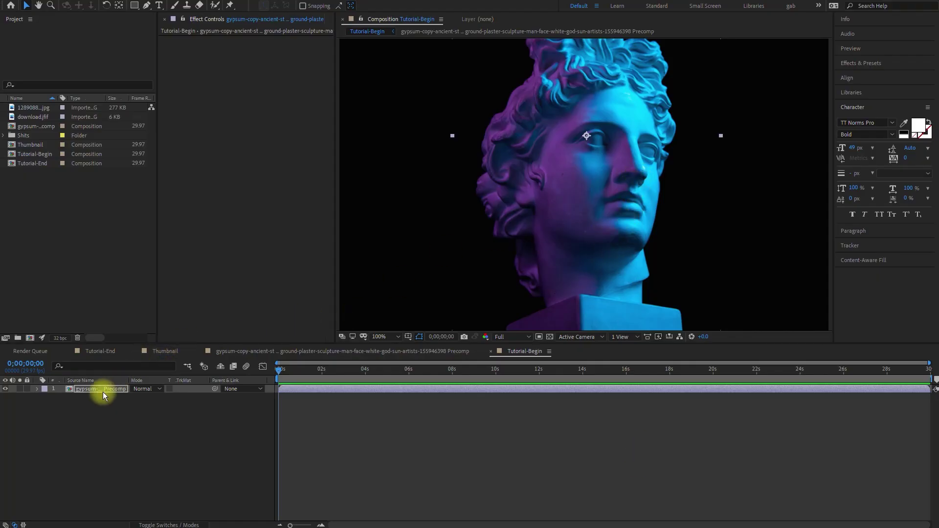
- Apply AE Pixel Sorter 2 to the statue layer with Affect set to Shadows and Threshold 0.400
{"action": "right_click", "coordinate": [219, 189]}
{"action": "mouse_move", "coordinate": [271, 338]}
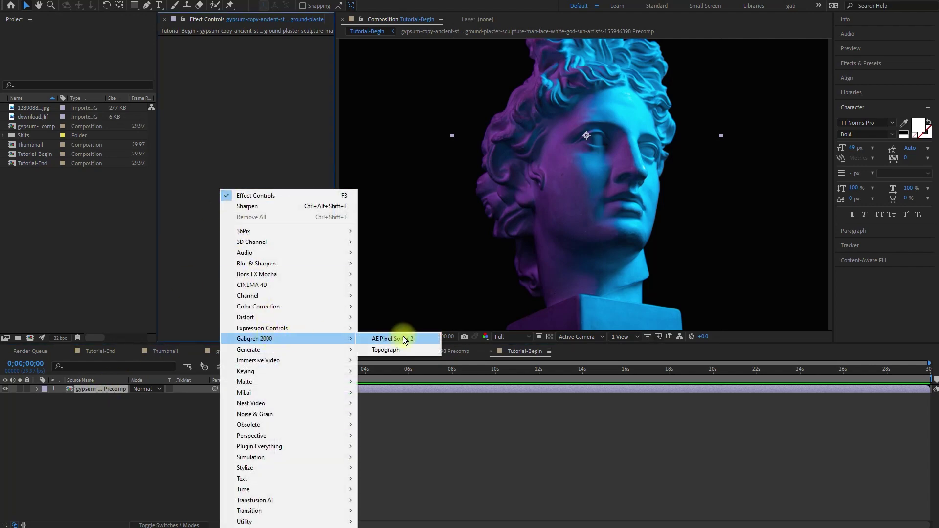
{"action": "left_click", "coordinate": [400, 339]}
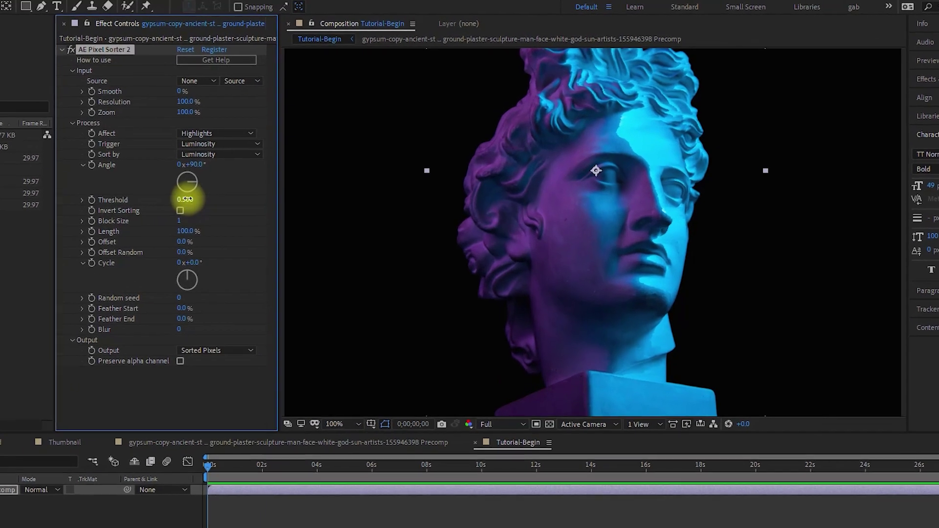
{"action": "mouse_move", "coordinate": [185, 199]}
{"action": "left_mouse_down"}
{"action": "mouse_move", "coordinate": [166, 195]}
{"action": "mouse_move", "coordinate": [193, 185]}
{"action": "mouse_move", "coordinate": [146, 220]}
{"action": "left_mouse_up"}
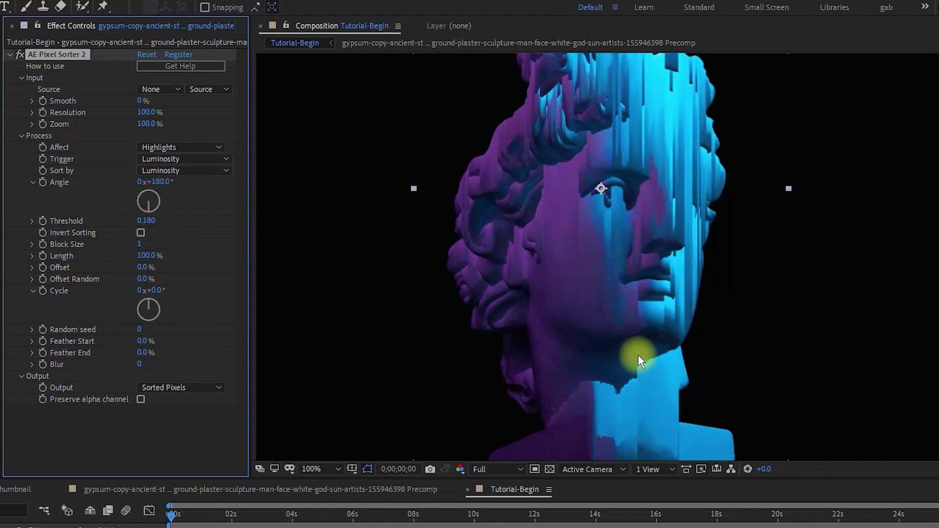
{"action": "left_click", "coordinate": [177, 149]}
{"action": "left_click", "coordinate": [176, 176]}
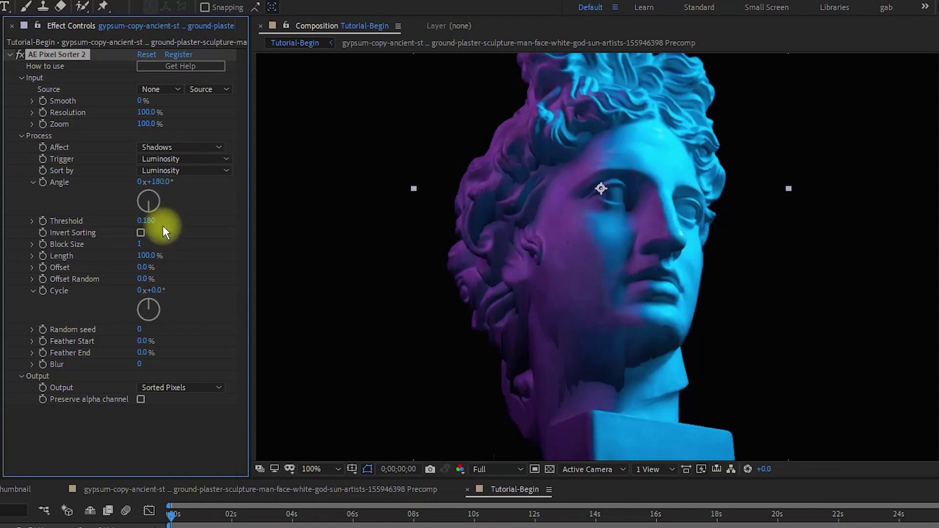
{"action": "left_click_drag", "start_coordinate": [155, 221], "coordinate": [161, 221]}
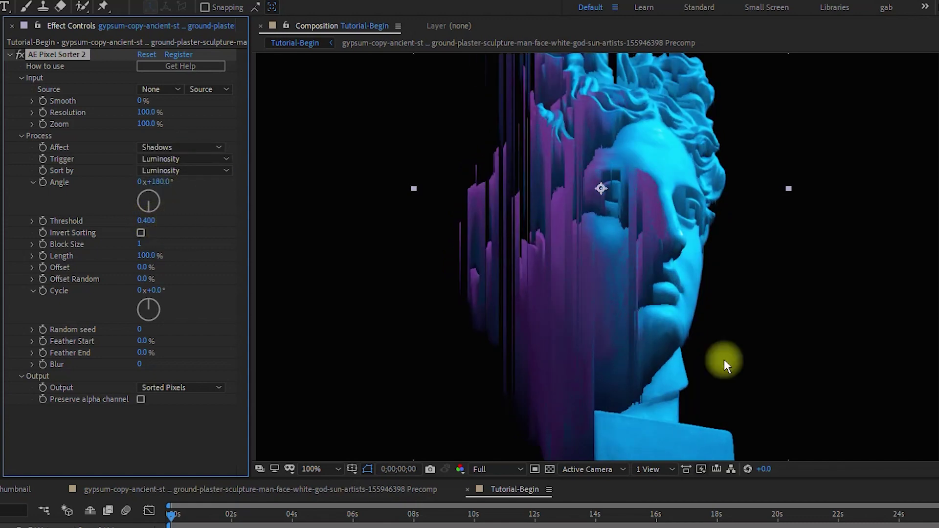
- Cut the pixel sorter from the statue layer and paste it onto a new Adjustment Layer 4
{"action": "left_click", "coordinate": [19, 55]}
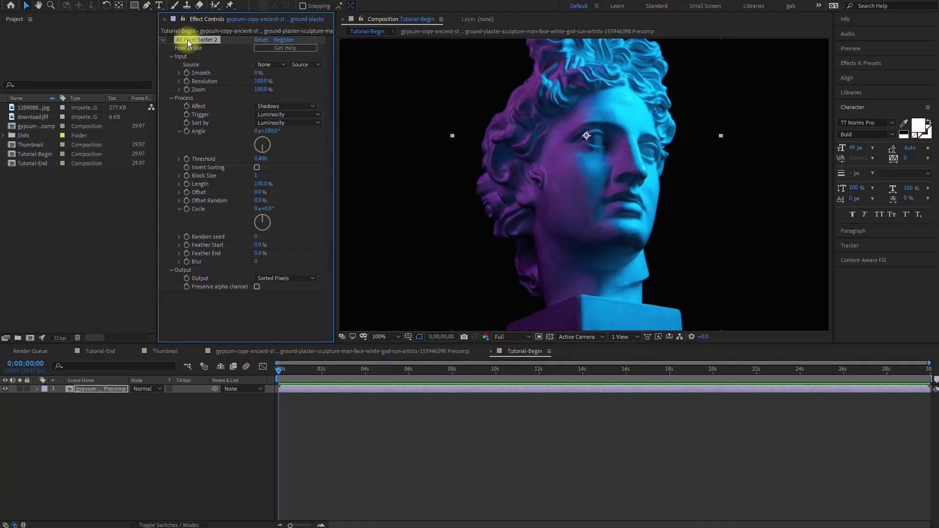
{"action": "key", "text": "ctrl+x"}
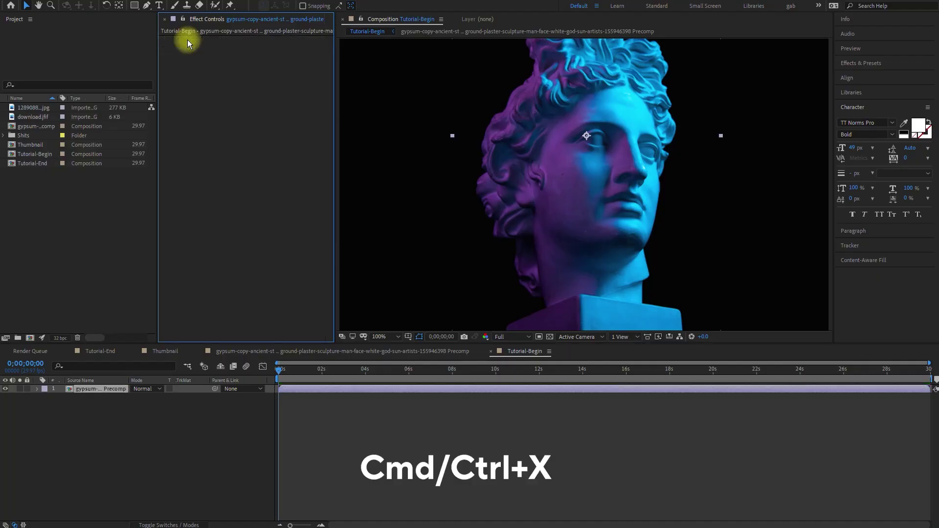
{"action": "key", "text": "ctrl+alt+y"}
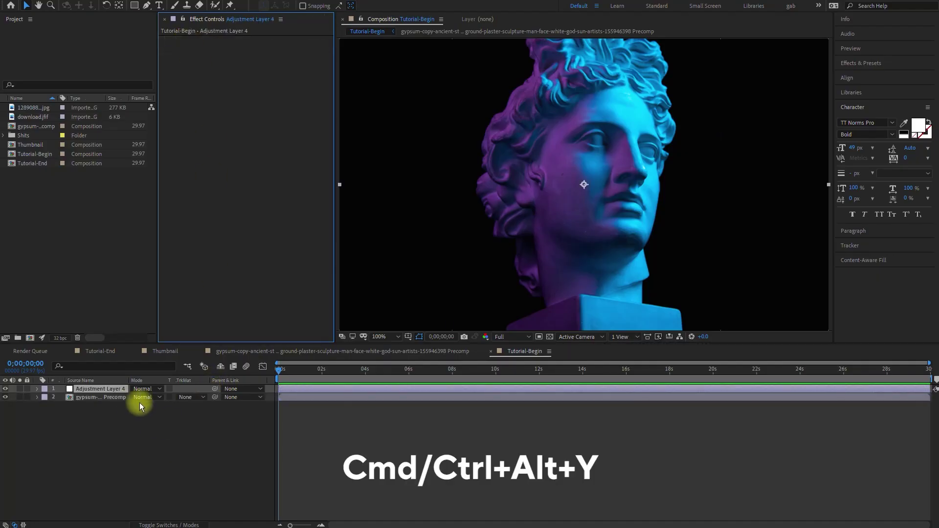
{"action": "left_click", "coordinate": [124, 390]}
{"action": "key", "text": "ctrl+v"}
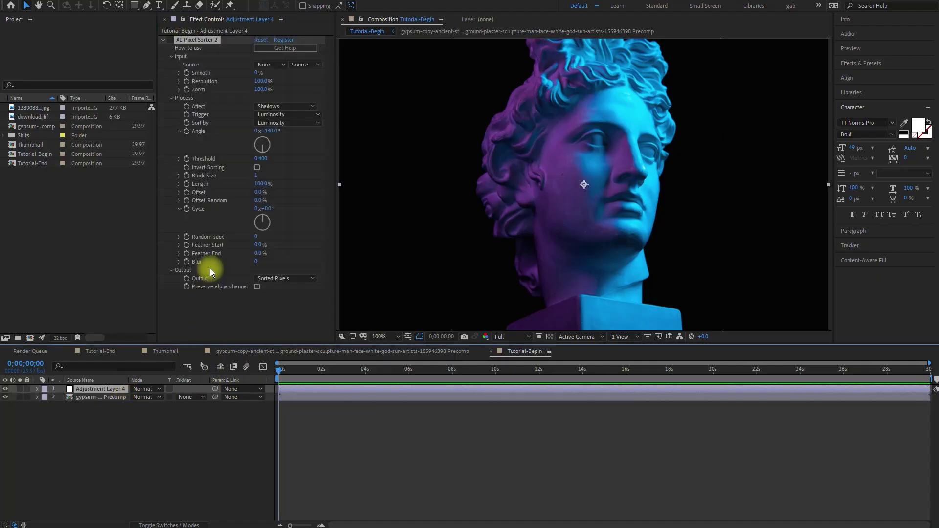
{"action": "left_click", "coordinate": [170, 40]}
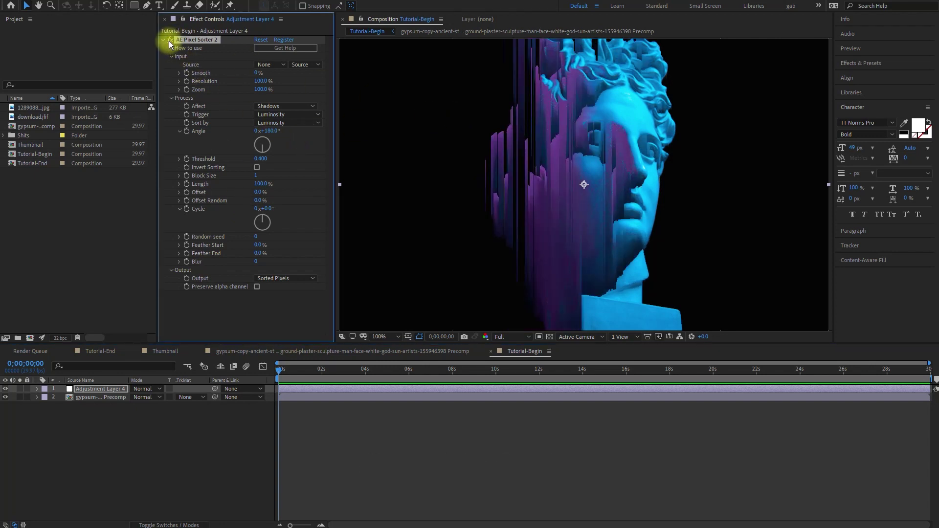
{"action": "left_click", "coordinate": [169, 40]}
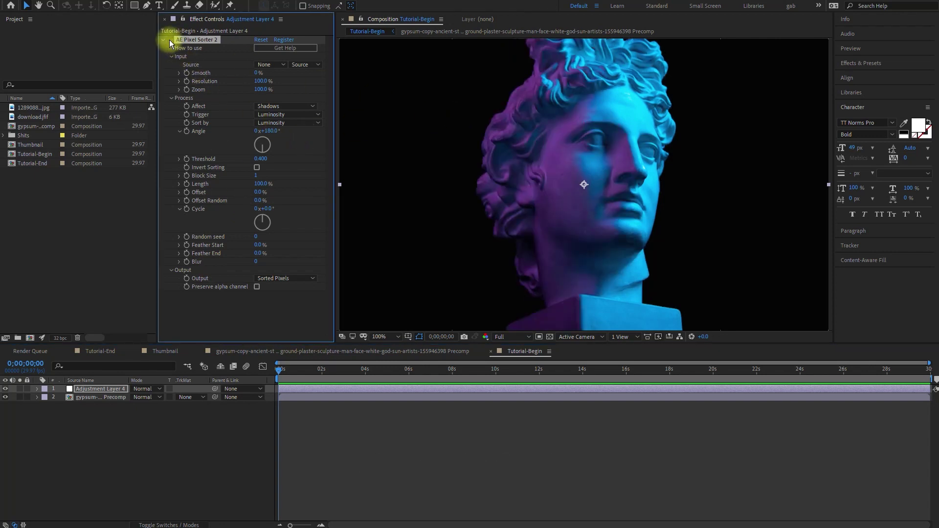
- Draw a closed Pen mask around the shaded left side of the statue's face and neck
{"action": "key", "text": "g"}
{"action": "left_click", "coordinate": [575, 99]}
{"action": "left_click", "coordinate": [585, 116]}
{"action": "left_click", "coordinate": [576, 134]}
{"action": "left_click", "coordinate": [581, 156]}
{"action": "left_click", "coordinate": [588, 166]}
{"action": "left_click", "coordinate": [593, 192]}
{"action": "left_click", "coordinate": [601, 208]}
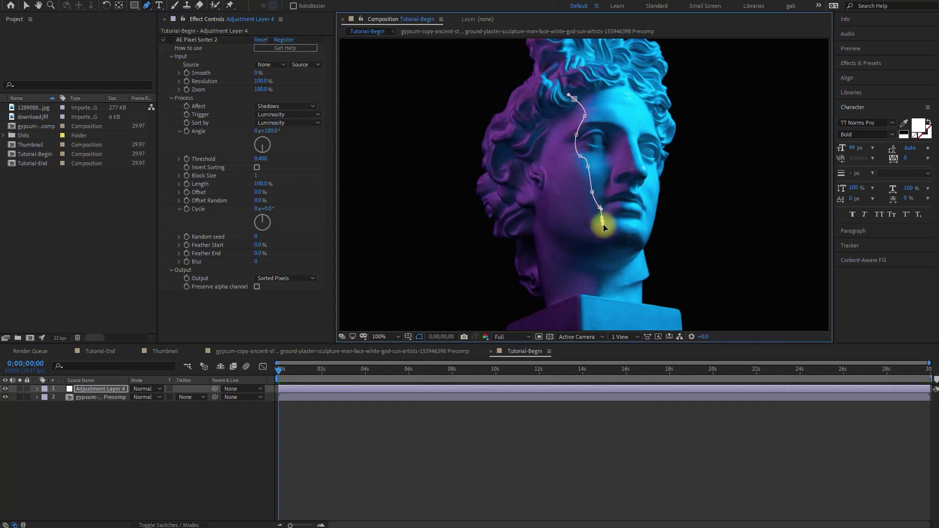
{"action": "left_click", "coordinate": [600, 292]}
{"action": "left_click", "coordinate": [550, 305]}
{"action": "left_click", "coordinate": [539, 281]}
{"action": "left_click", "coordinate": [518, 260]}
{"action": "left_click", "coordinate": [500, 223]}
{"action": "left_click", "coordinate": [506, 172]}
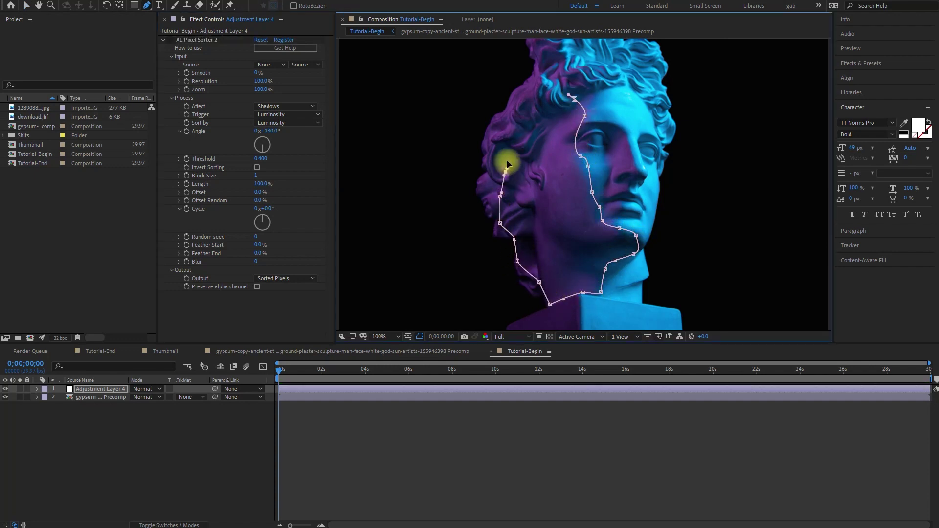
{"action": "left_click", "coordinate": [504, 137]}
{"action": "left_click", "coordinate": [526, 104]}
{"action": "left_click", "coordinate": [574, 98]}
- Lower the sort threshold to 0.330 and check the mask edge with the effect toggled
{"action": "left_click_drag", "start_coordinate": [259, 159], "coordinate": [256, 162]}
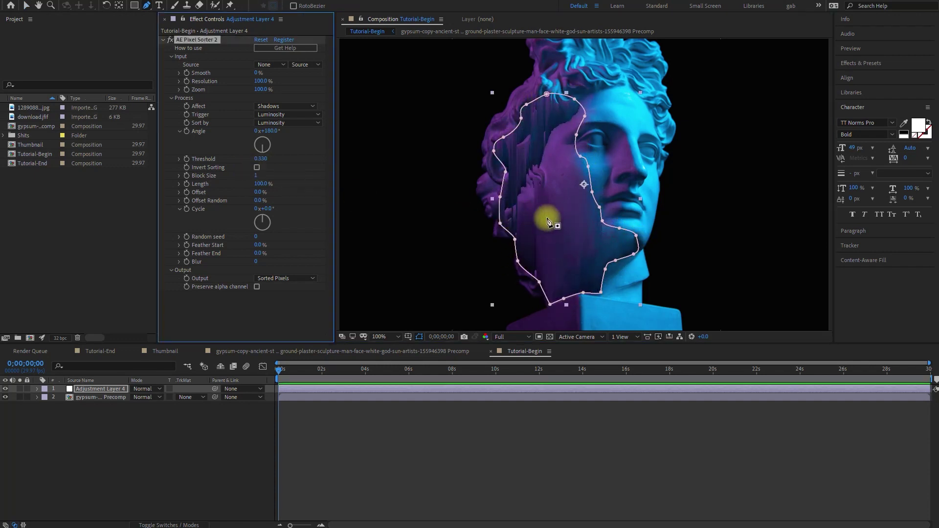
{"action": "key", "text": "."}
{"action": "key", "text": "."}
{"action": "left_click", "coordinate": [170, 40]}
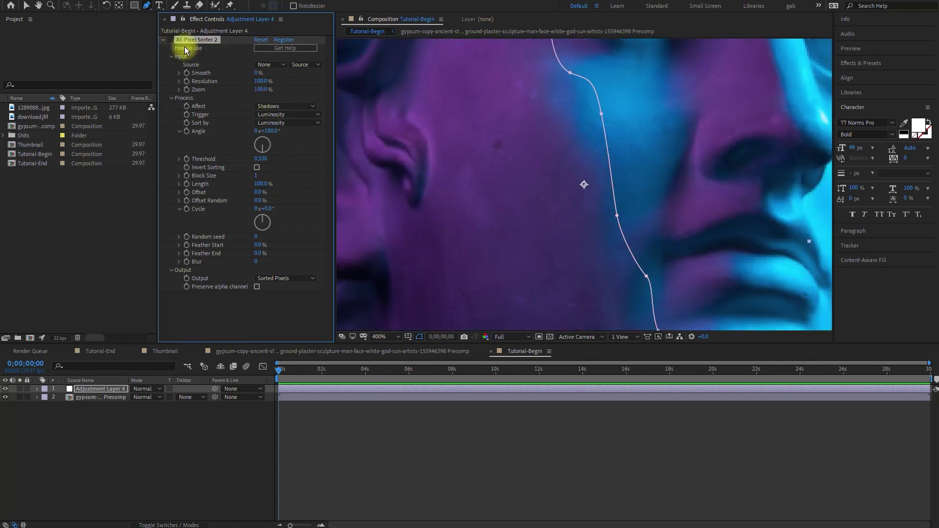
{"action": "key", "text": "comma"}
{"action": "key", "text": "comma"}
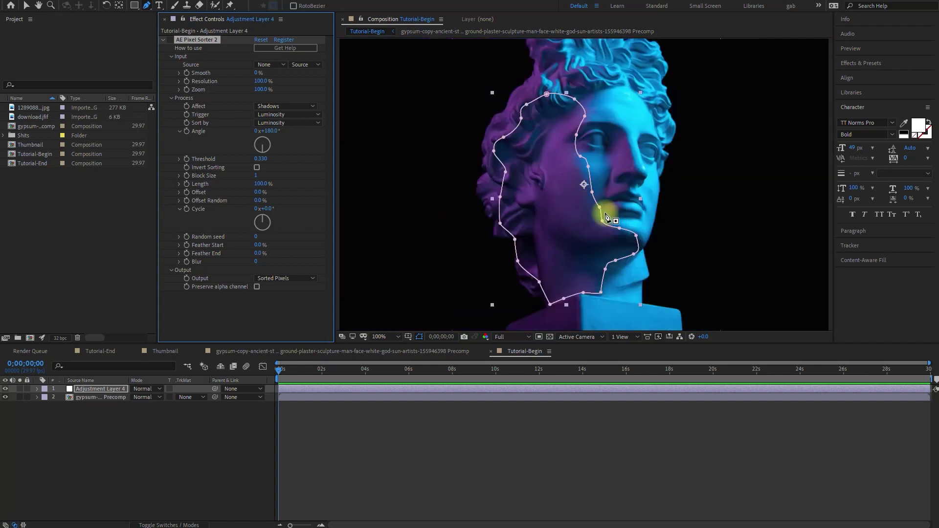
{"action": "left_click", "coordinate": [170, 40]}
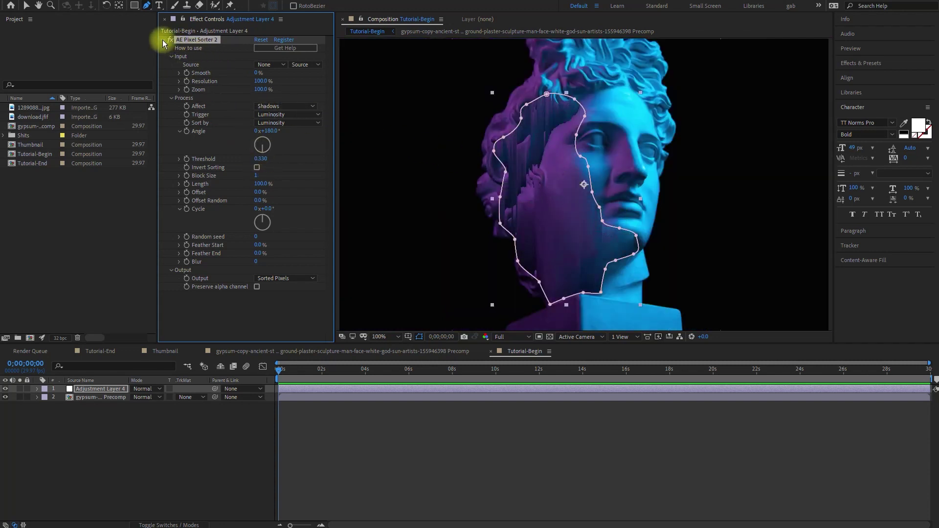
{"action": "left_click", "coordinate": [163, 41]}
- Add Fractal Noise above the pixel sorter with Brightness -37 and Scale 11
{"action": "right_click", "coordinate": [206, 78]}
{"action": "mouse_move", "coordinate": [285, 305]}
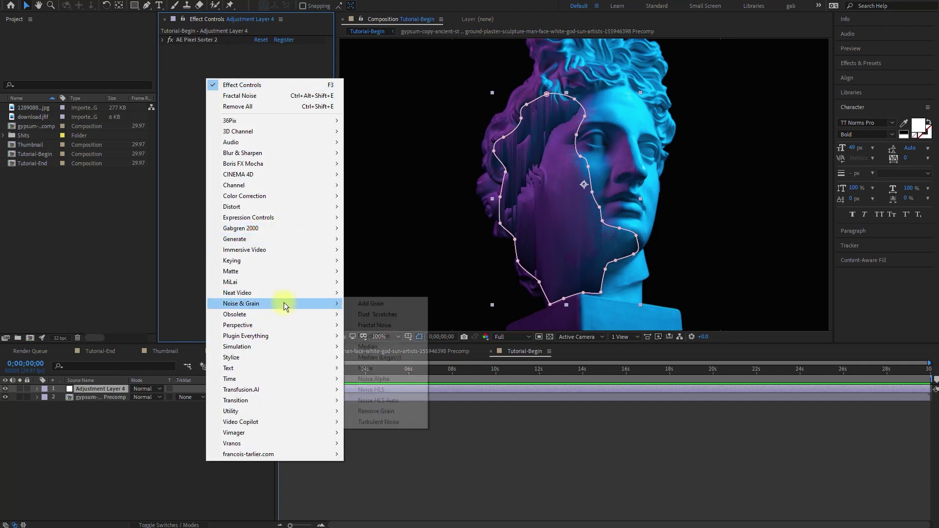
{"action": "left_click", "coordinate": [386, 325]}
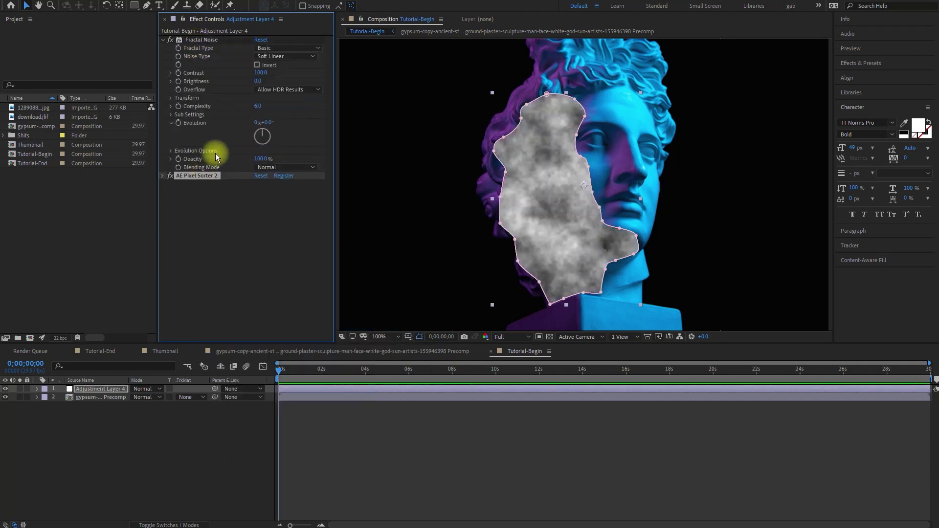
{"action": "left_click_drag", "start_coordinate": [258, 81], "coordinate": [236, 75]}
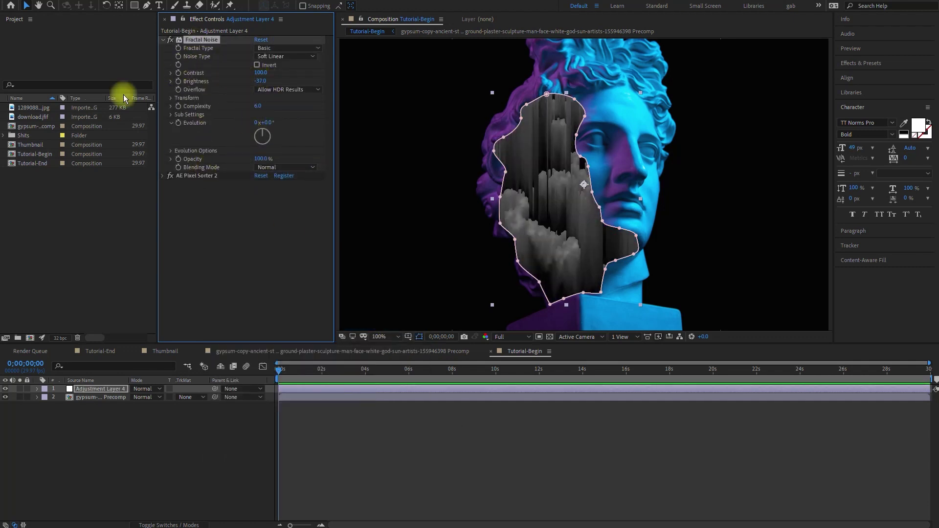
{"action": "left_click", "coordinate": [171, 98]}
{"action": "left_click_drag", "start_coordinate": [259, 122], "coordinate": [216, 126]}
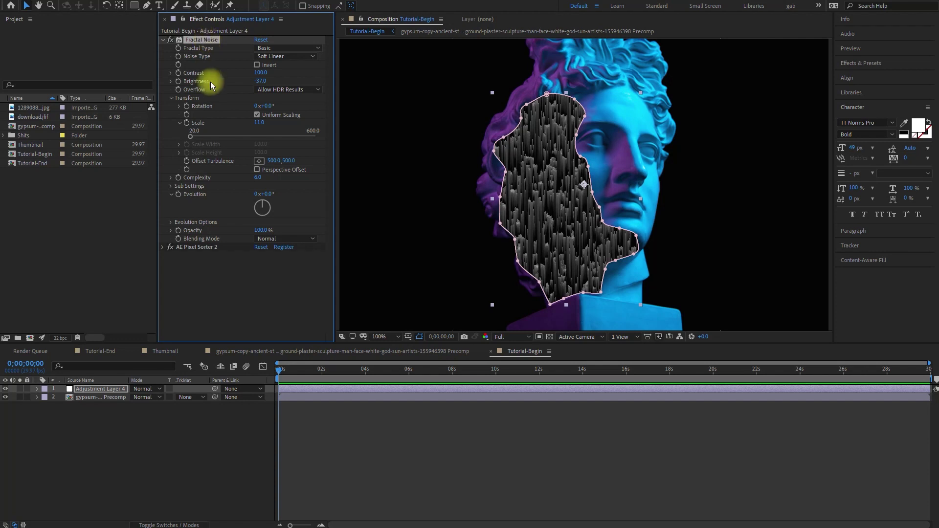
{"action": "left_click", "coordinate": [165, 40]}
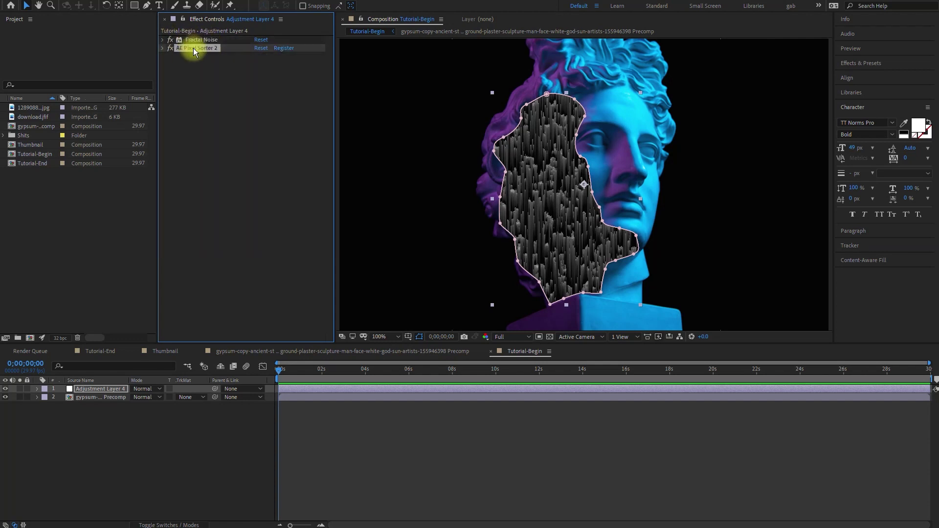
- Remove the Fractal Noise, duplicate the statue precomp, and add Fractal Noise to duplicate layer 3
{"action": "key", "text": "Delete"}
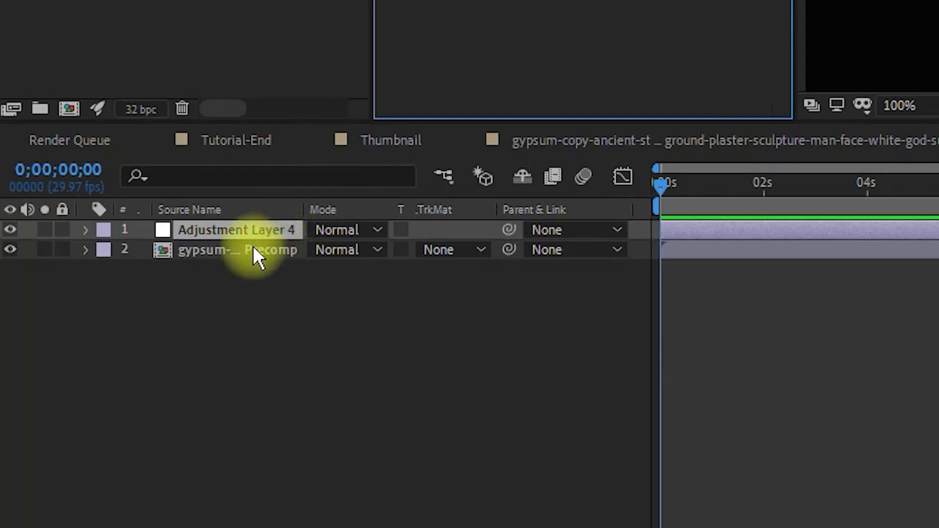
{"action": "left_click", "coordinate": [107, 396]}
{"action": "key", "text": "ctrl+d"}
{"action": "left_click", "coordinate": [276, 264]}
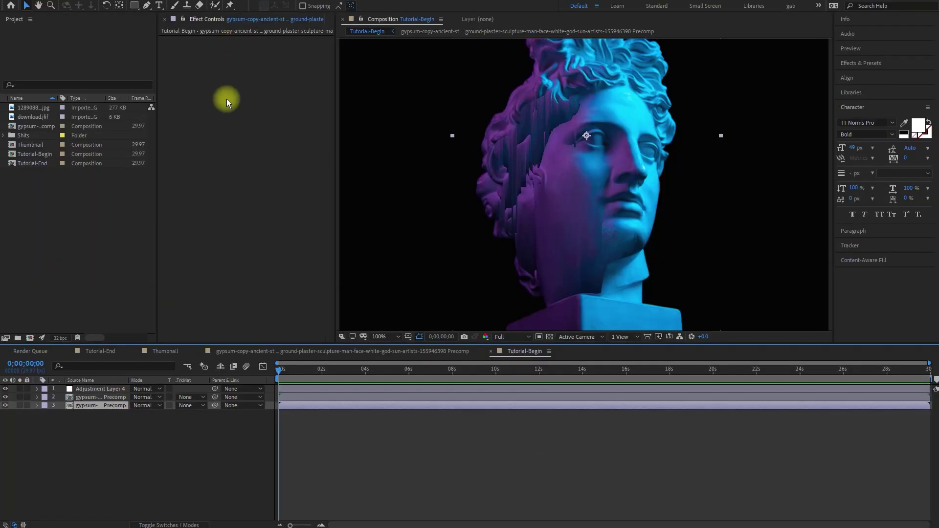
{"action": "right_click", "coordinate": [227, 99]}
{"action": "mouse_move", "coordinate": [298, 324]}
{"action": "left_click", "coordinate": [399, 346]}
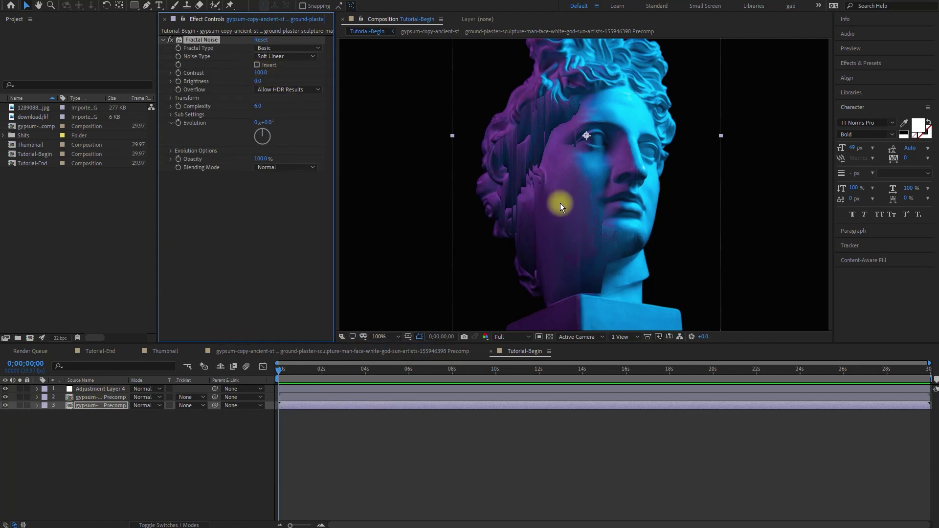
- Move the noise layer right and shift the statue and adjustment layer left
{"action": "left_click_drag", "start_coordinate": [572, 204], "coordinate": [679, 202]}
{"action": "left_click", "coordinate": [436, 429]}
{"action": "left_click_drag", "start_coordinate": [562, 231], "coordinate": [618, 245]}
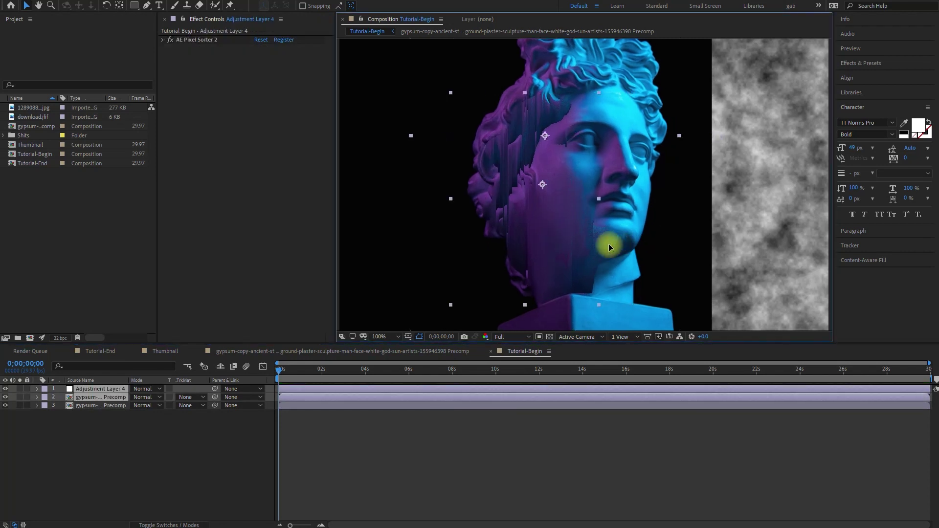
{"action": "left_click_drag", "start_coordinate": [684, 244], "coordinate": [553, 245]}
- Set the Pixel Sorter Source to layer 3 gypsum precomp using Effects & Masks
{"action": "left_click", "coordinate": [90, 402]}
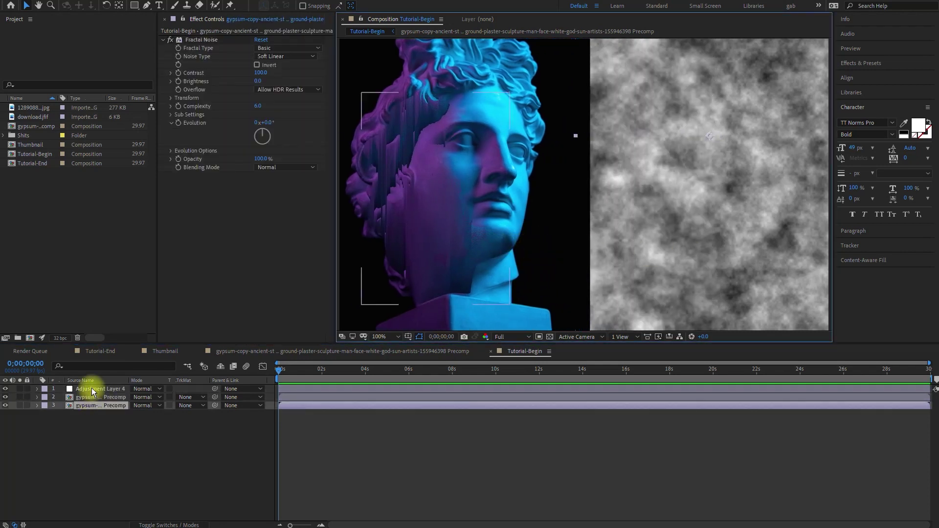
{"action": "left_click", "coordinate": [92, 388]}
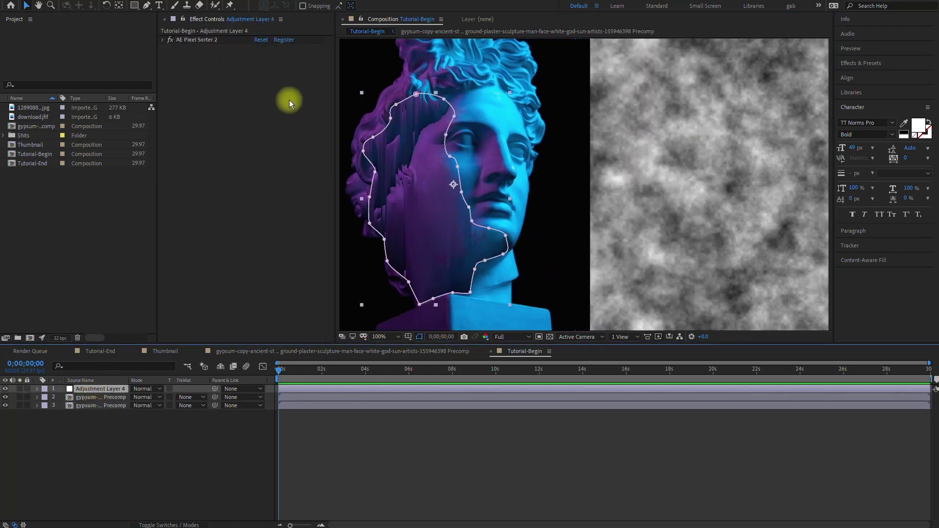
{"action": "left_click", "coordinate": [163, 39]}
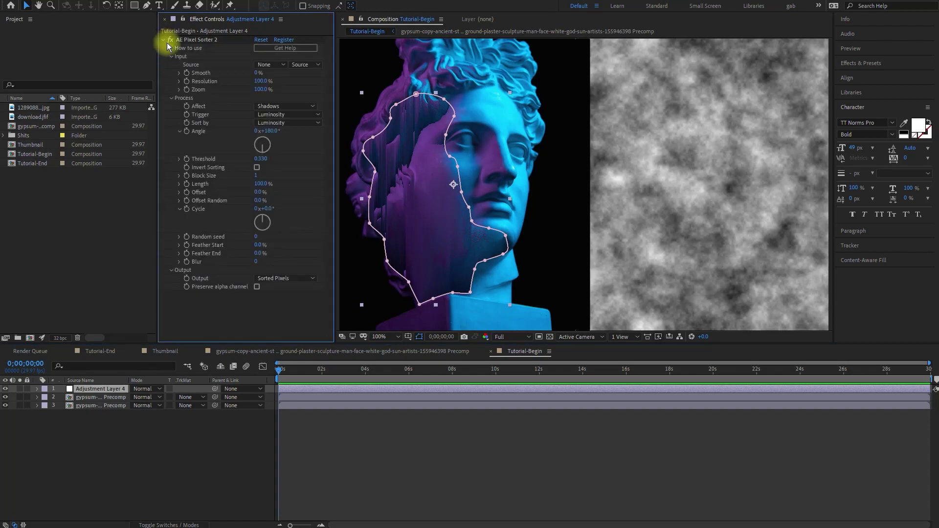
{"action": "left_click", "coordinate": [259, 64]}
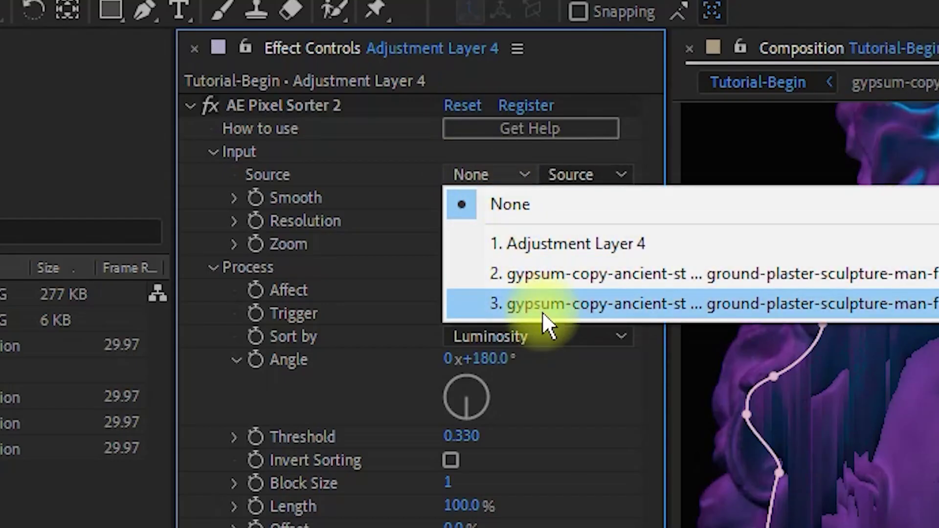
{"action": "left_click", "coordinate": [542, 311]}
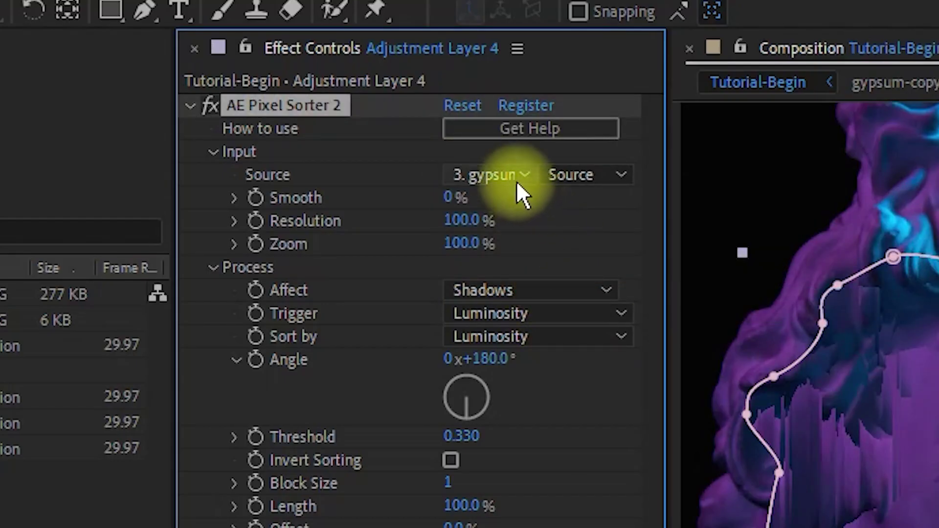
{"action": "left_click", "coordinate": [563, 172]}
{"action": "left_click", "coordinate": [602, 264]}
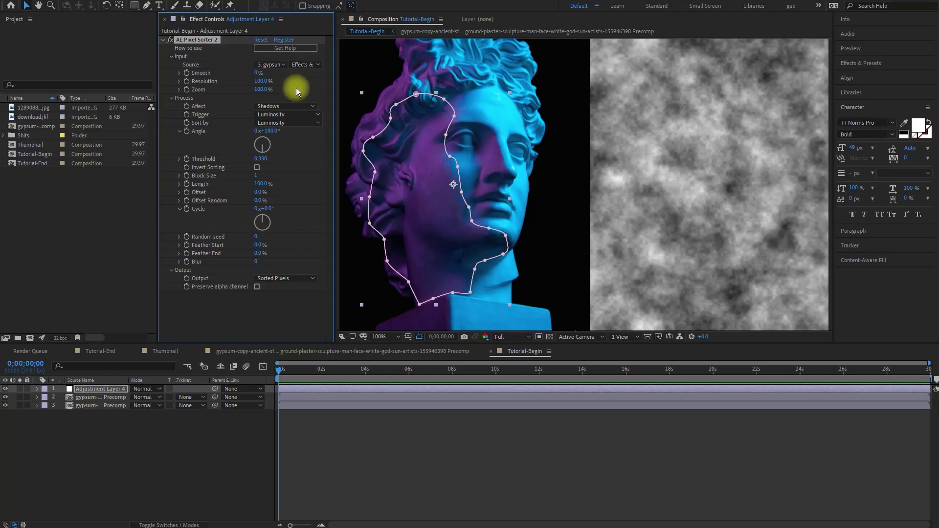
- Raise the Pixel Sorter threshold to 0.750
{"action": "left_click", "coordinate": [274, 156]}
{"action": "left_click_drag", "start_coordinate": [262, 163], "coordinate": [278, 157]}
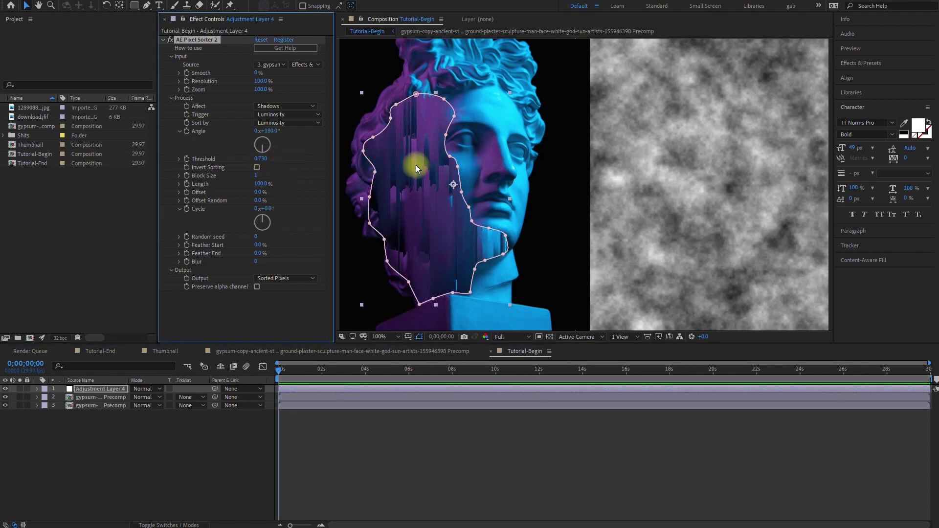
{"action": "left_click", "coordinate": [114, 406]}
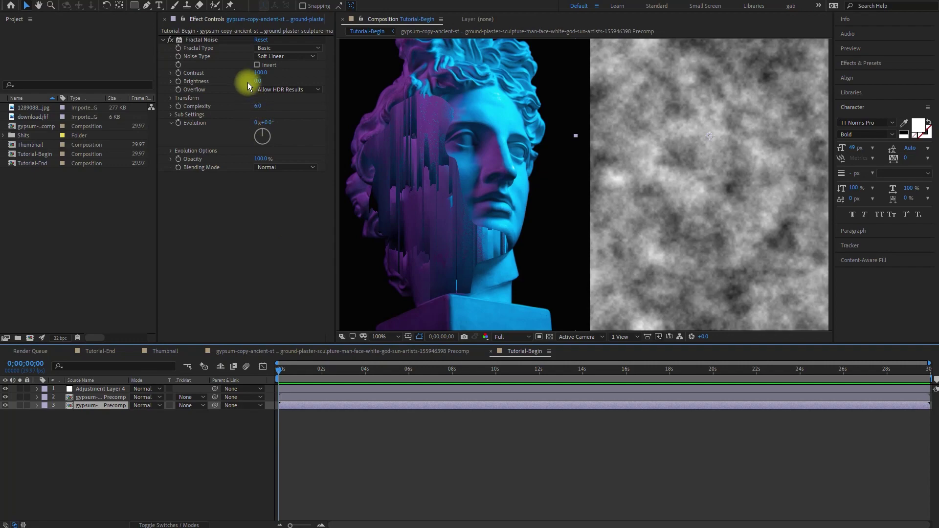
- Shrink layer 3's Fractal Noise Scale to 8.0 and lower the layer's opacity
{"action": "left_click", "coordinate": [170, 98]}
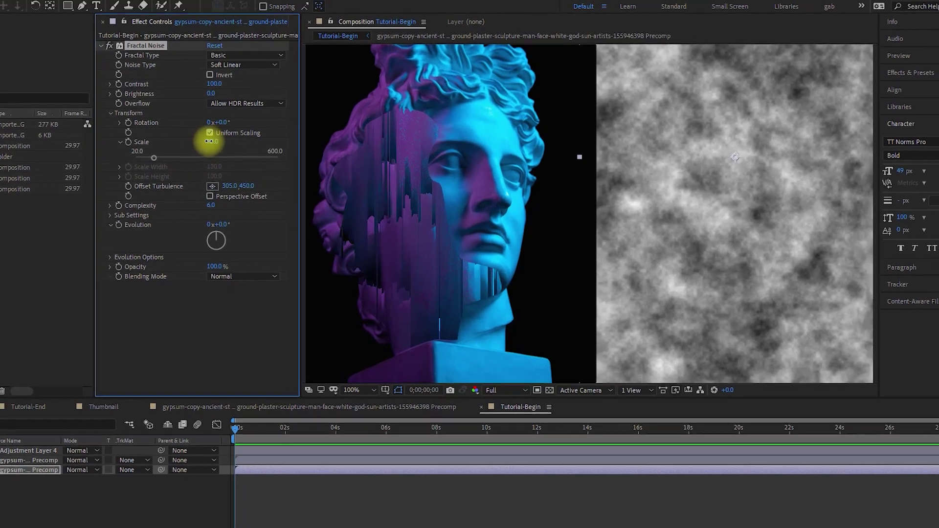
{"action": "left_click_drag", "start_coordinate": [209, 141], "coordinate": [166, 143]}
{"action": "mouse_move", "coordinate": [88, 171]}
{"action": "left_mouse_down"}
{"action": "mouse_move", "coordinate": [81, 172]}
{"action": "mouse_move", "coordinate": [90, 176]}
{"action": "left_mouse_up"}
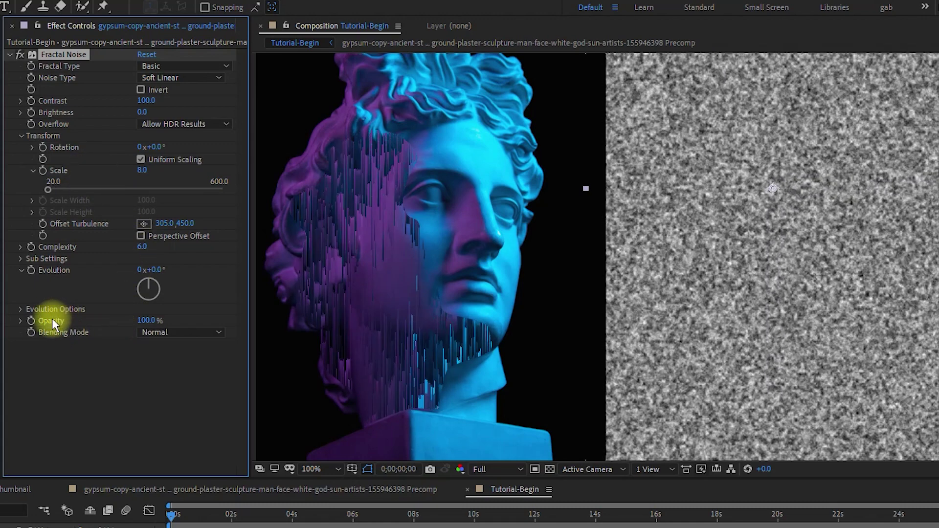
{"action": "mouse_move", "coordinate": [146, 319]}
{"action": "left_mouse_down"}
{"action": "mouse_move", "coordinate": [116, 318]}
{"action": "mouse_move", "coordinate": [142, 316]}
{"action": "mouse_move", "coordinate": [128, 316]}
{"action": "left_mouse_up"}
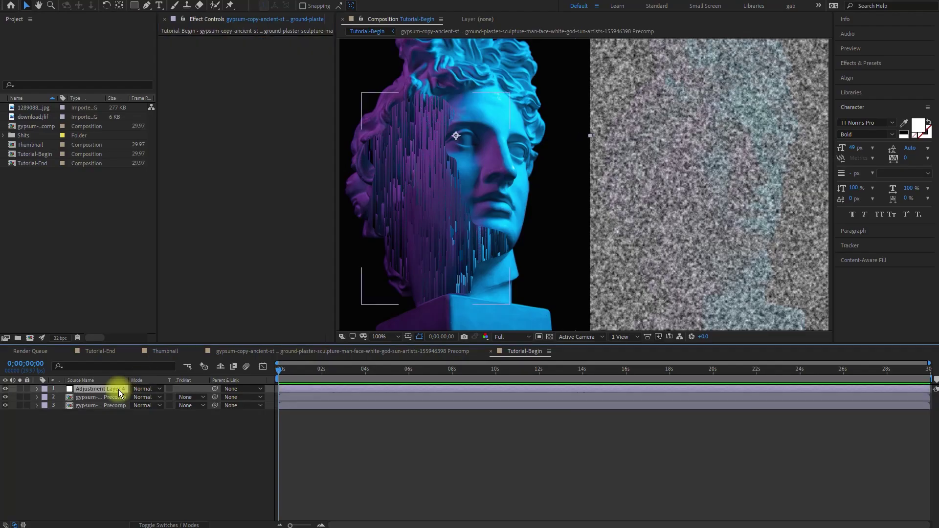
- Inspect the masked face up close, then enable Invert Sorting and lower Threshold to 0.720
{"action": "left_click", "coordinate": [119, 390]}
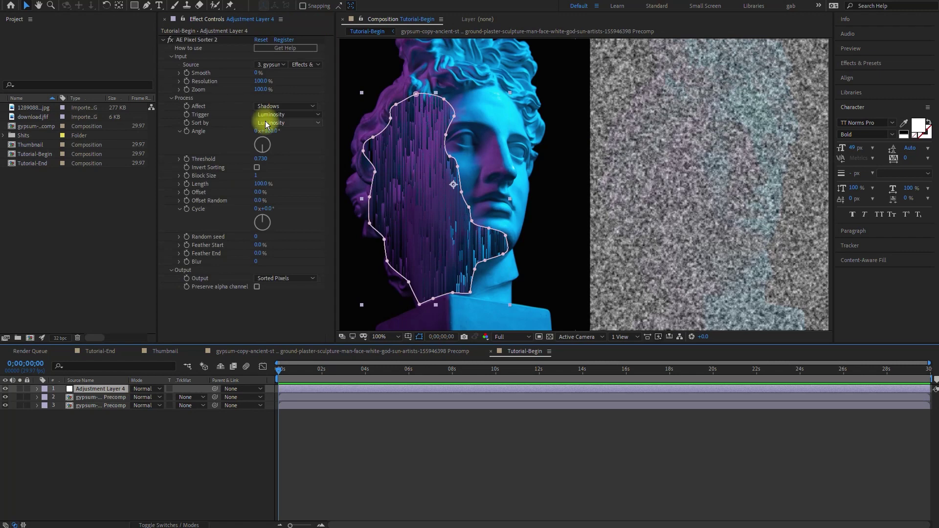
{"action": "left_click_drag", "start_coordinate": [260, 159], "coordinate": [262, 160]}
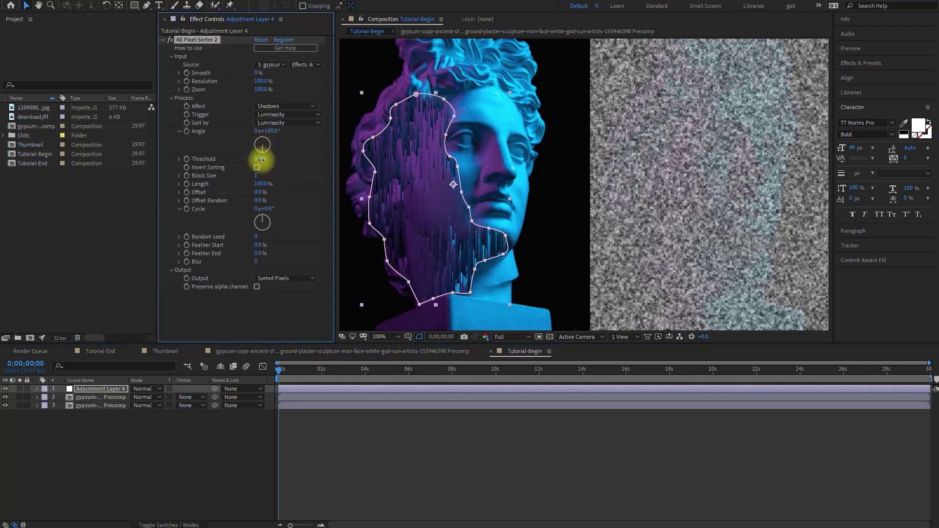
{"action": "scroll", "coordinate": [460, 262], "scroll_direction": "up", "scroll_amount": 4}
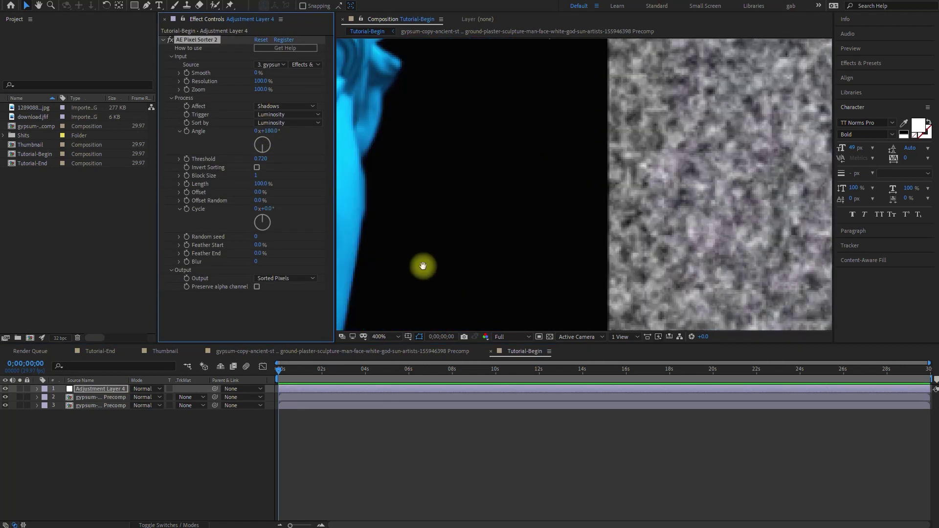
{"action": "left_click_drag", "start_coordinate": [422, 266], "coordinate": [576, 203]}
{"action": "scroll", "coordinate": [577, 204], "scroll_direction": "down", "scroll_amount": 3}
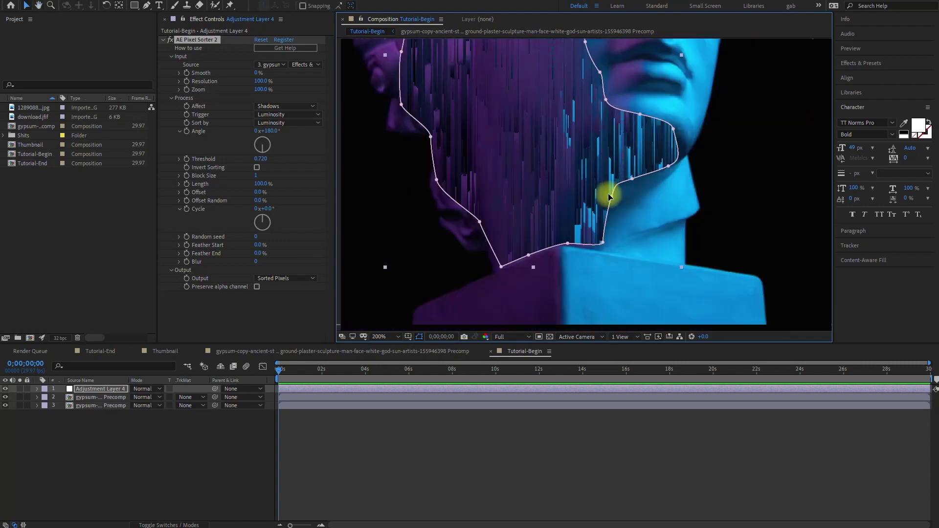
{"action": "scroll", "coordinate": [608, 193], "scroll_direction": "up", "scroll_amount": 1}
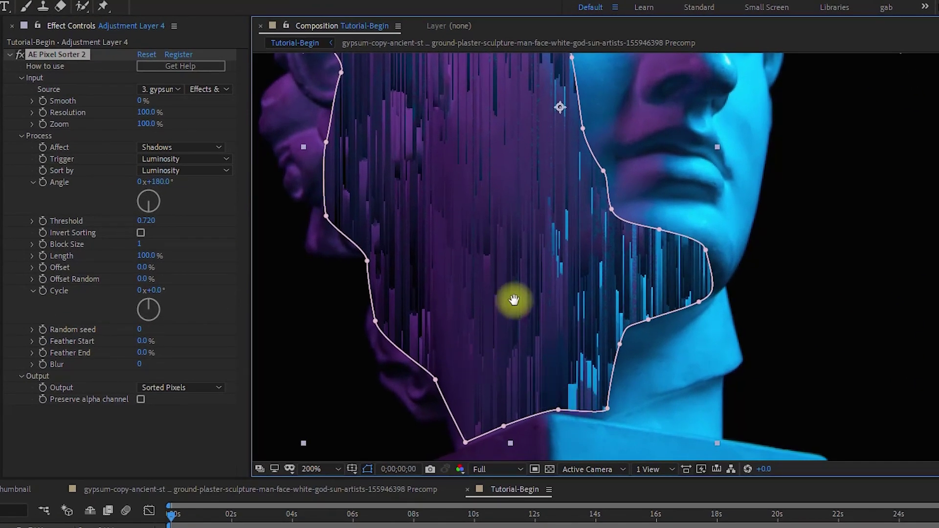
{"action": "left_click_drag", "start_coordinate": [514, 300], "coordinate": [538, 338]}
{"action": "left_click_drag", "start_coordinate": [475, 289], "coordinate": [478, 390]}
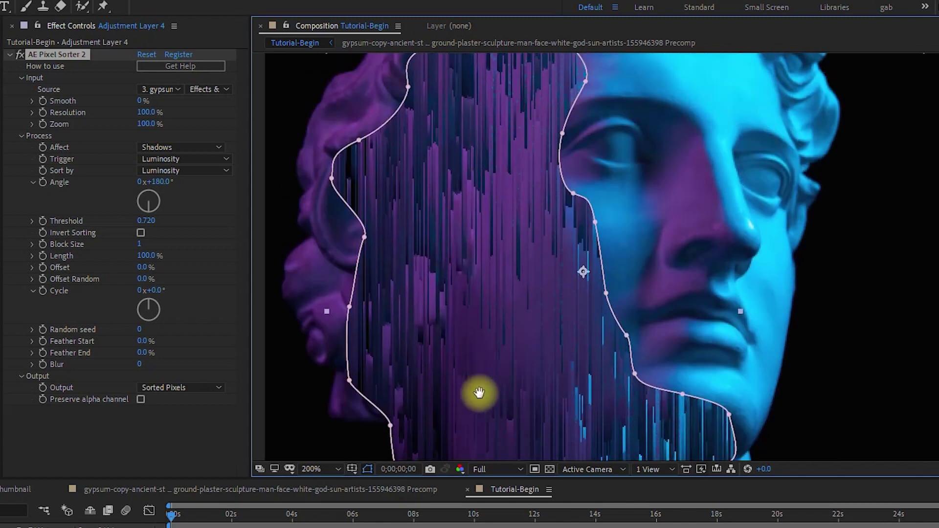
{"action": "scroll", "coordinate": [498, 239], "scroll_direction": "down", "scroll_amount": 2}
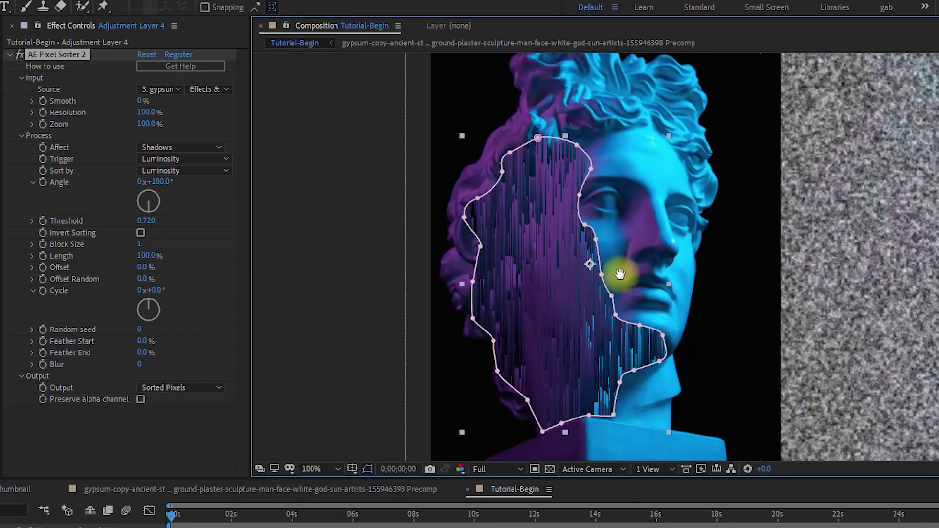
{"action": "left_click_drag", "start_coordinate": [623, 272], "coordinate": [474, 256]}
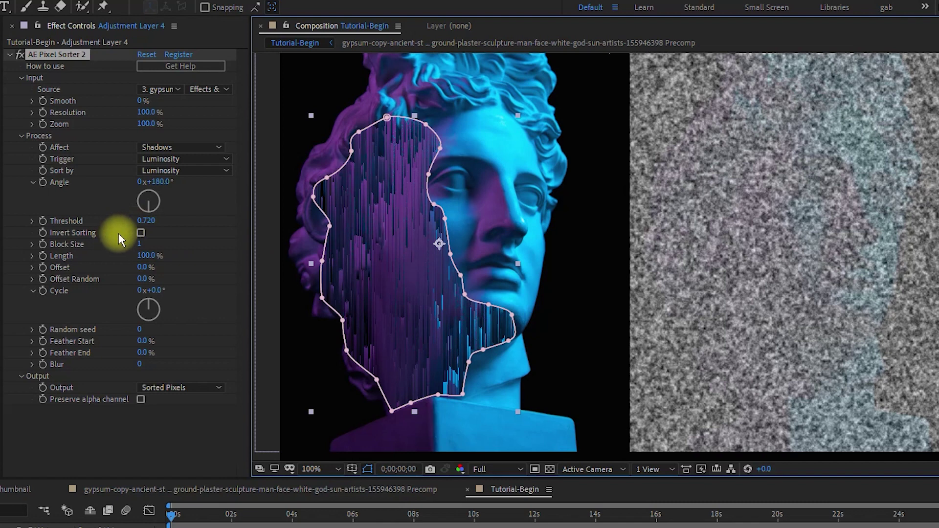
{"action": "left_click", "coordinate": [141, 233]}
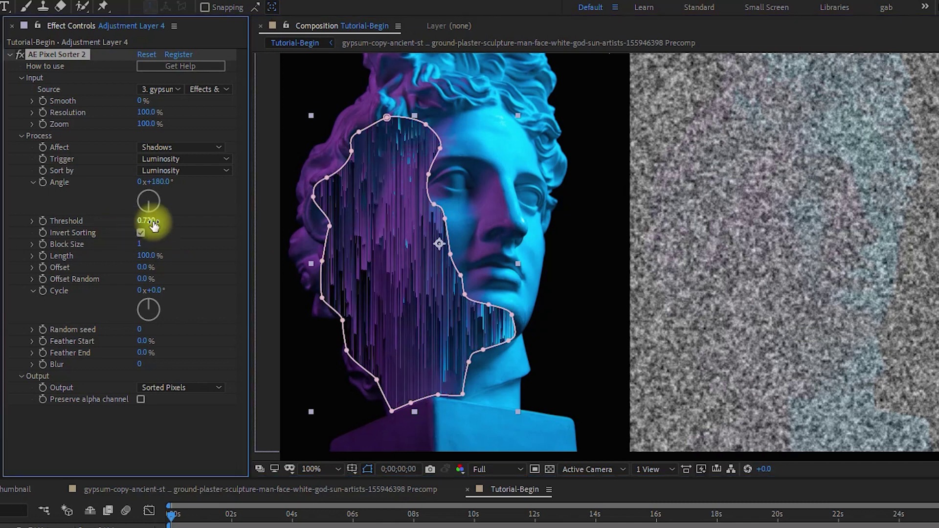
{"action": "left_click_drag", "start_coordinate": [153, 220], "coordinate": [148, 220]}
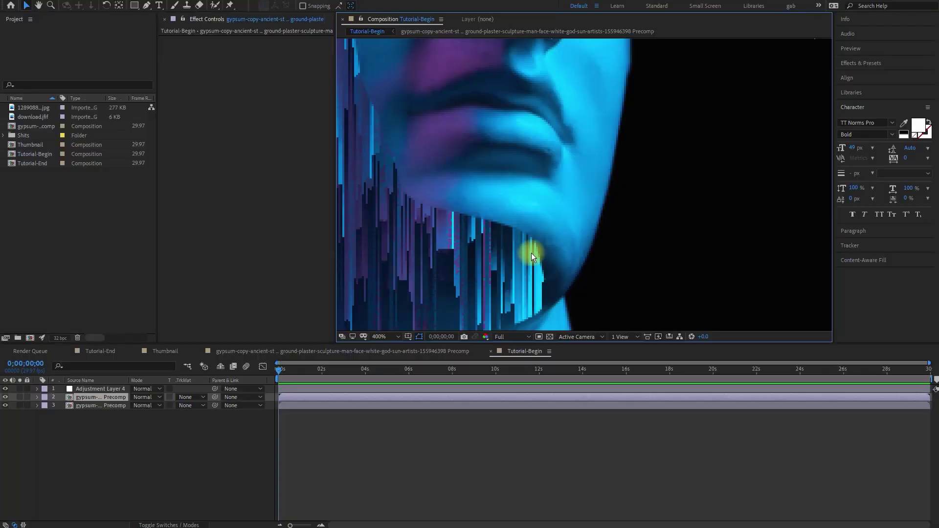
- Feather the adjustment layer's Mask 1 edge by 5.0 pixels
{"action": "key", "text": "h"}
{"action": "left_click_drag", "start_coordinate": [531, 254], "coordinate": [568, 177]}
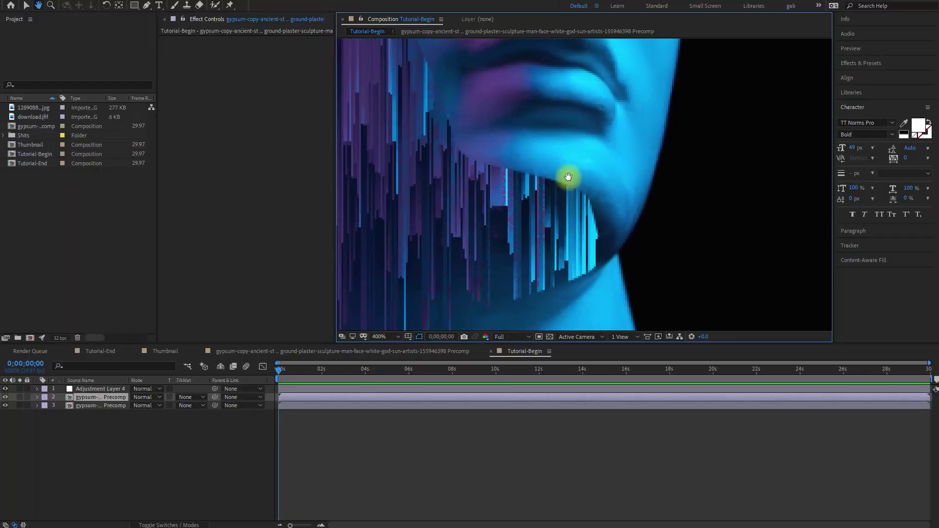
{"action": "left_click", "coordinate": [107, 390]}
{"action": "key", "text": "m"}
{"action": "key", "text": "m"}
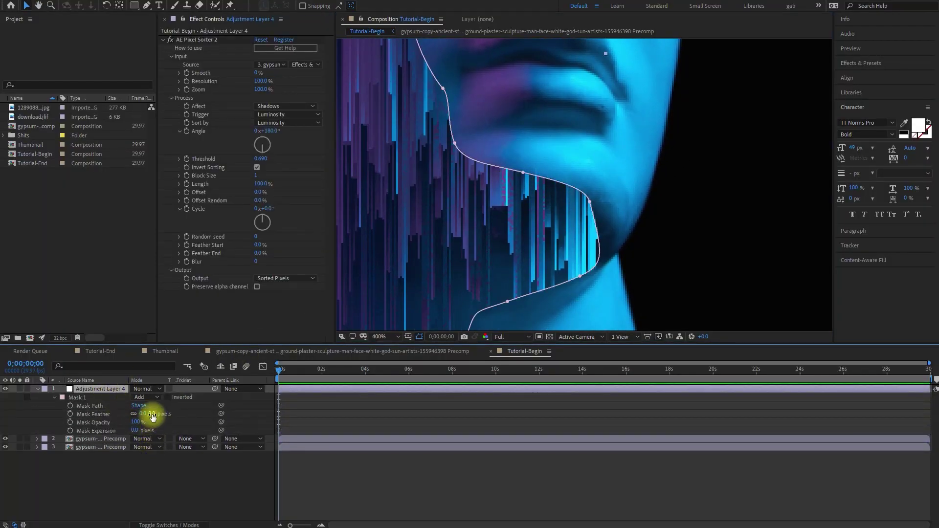
{"action": "left_click_drag", "start_coordinate": [152, 416], "coordinate": [152, 414]}
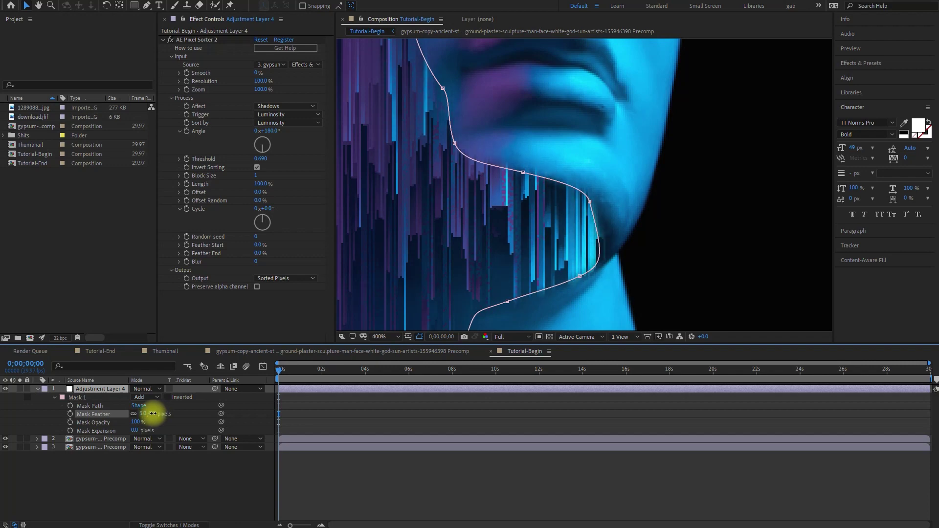
{"action": "left_click", "coordinate": [310, 424]}
{"action": "scroll", "coordinate": [497, 203], "scroll_direction": "down", "scroll_amount": 4}
- Set the AE Pixel Sorter 2 Block Size to 5, after trying 7
{"action": "left_click_drag", "start_coordinate": [548, 164], "coordinate": [529, 216]}
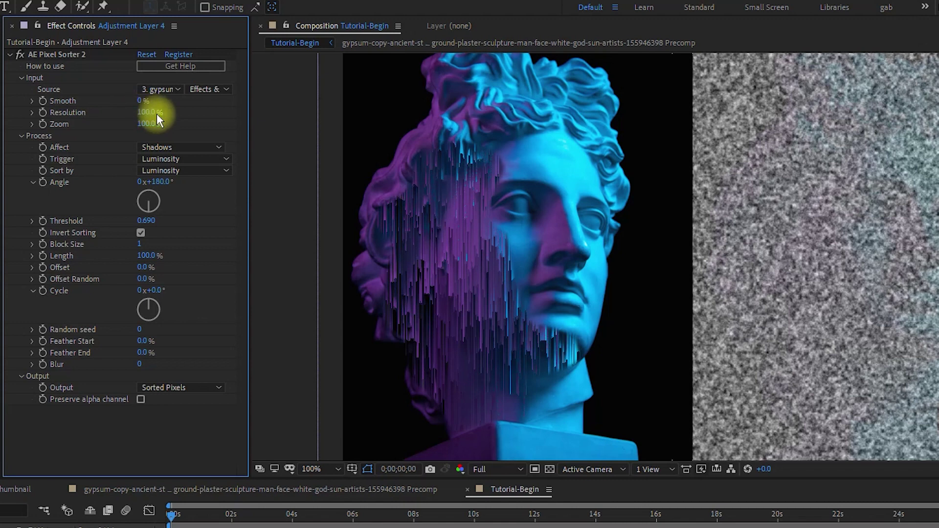
{"action": "mouse_move", "coordinate": [148, 112]}
{"action": "left_mouse_down"}
{"action": "mouse_move", "coordinate": [164, 111]}
{"action": "mouse_move", "coordinate": [63, 126]}
{"action": "mouse_move", "coordinate": [283, 120]}
{"action": "mouse_move", "coordinate": [671, 143]}
{"action": "mouse_move", "coordinate": [164, 123]}
{"action": "left_mouse_up"}
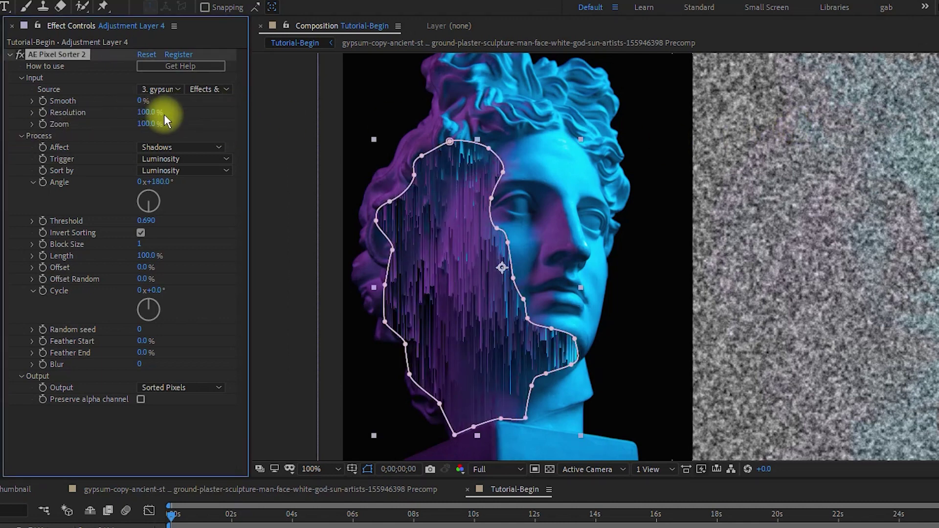
{"action": "left_click_drag", "start_coordinate": [139, 243], "coordinate": [170, 242]}
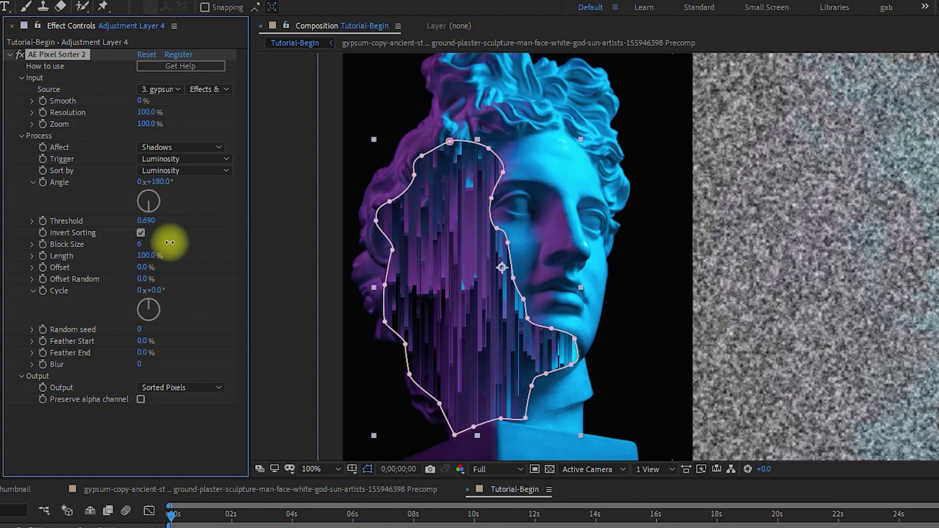
{"action": "left_click_drag", "start_coordinate": [170, 242], "coordinate": [166, 242]}
{"action": "left_click", "coordinate": [43, 290]}
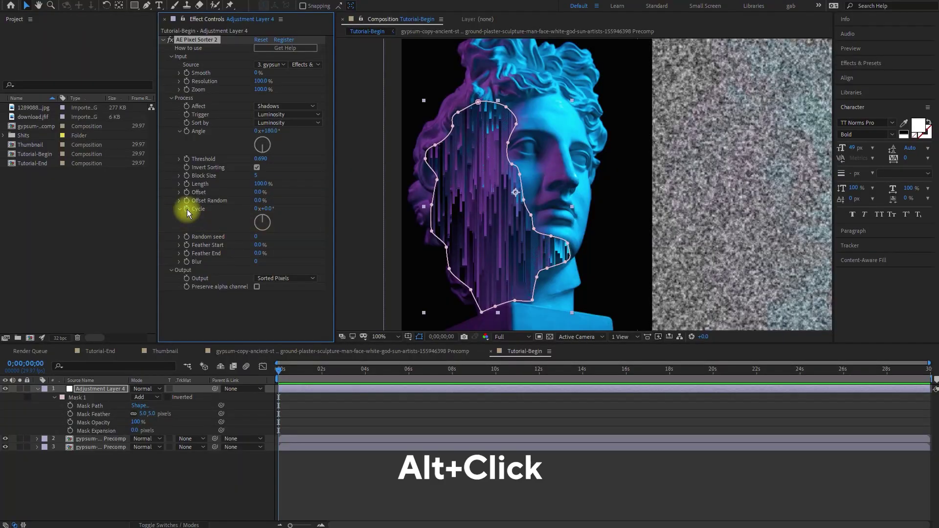
- Drive the Pixel Sorter Cycle with the expression time*80 and preview the animation
{"action": "left_click", "coordinate": [43, 291], "text": "alt"}
{"action": "type", "text": "tim"}
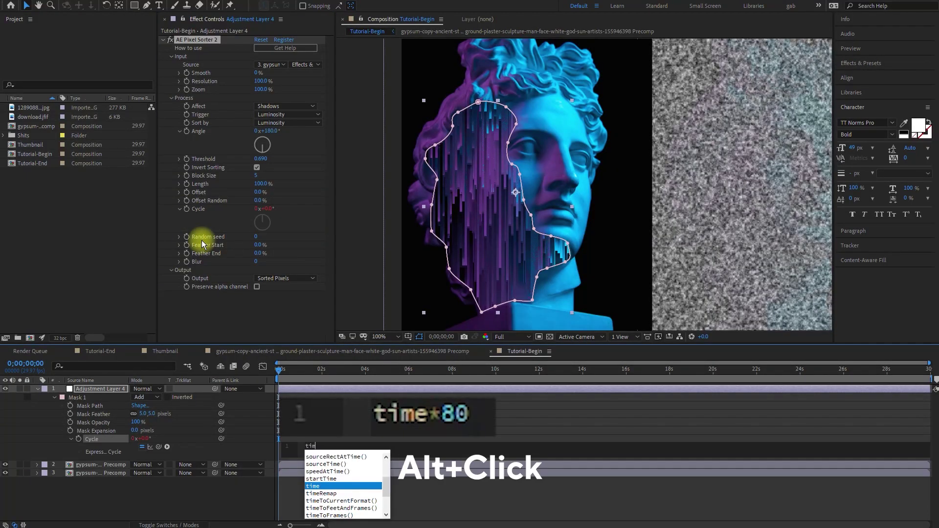
{"action": "type", "text": "e*80"}
{"action": "left_click", "coordinate": [386, 493]}
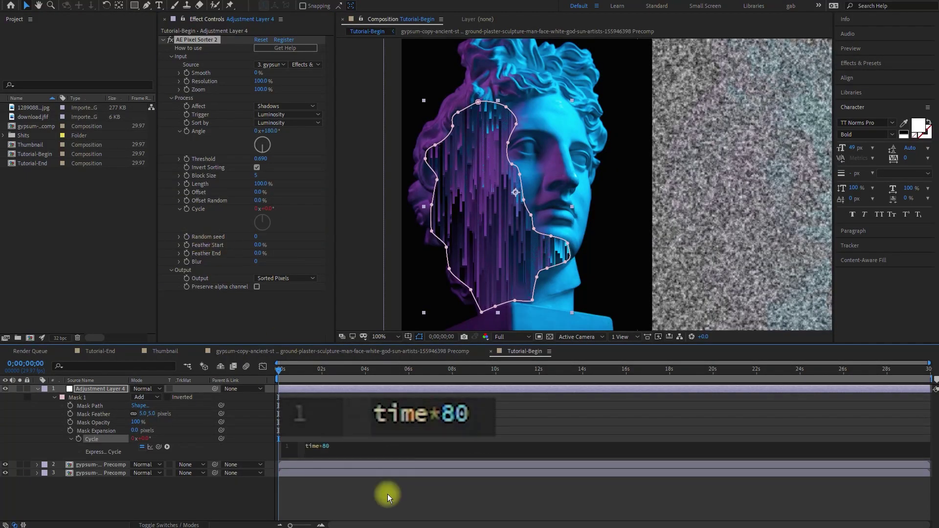
{"action": "key", "text": "space"}
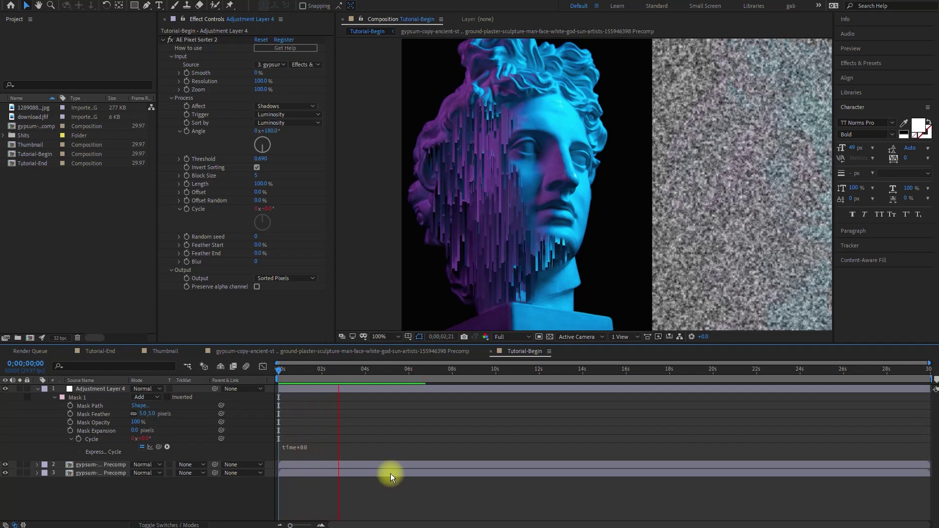
- Raise layer 3's Fractal Noise Brightness to 6.1
{"action": "left_click", "coordinate": [101, 473]}
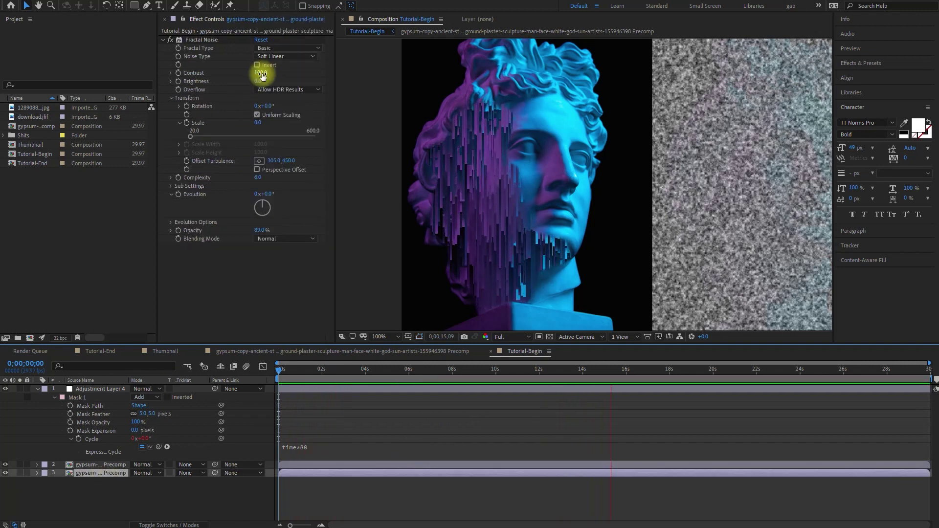
{"action": "left_click", "coordinate": [259, 76]}
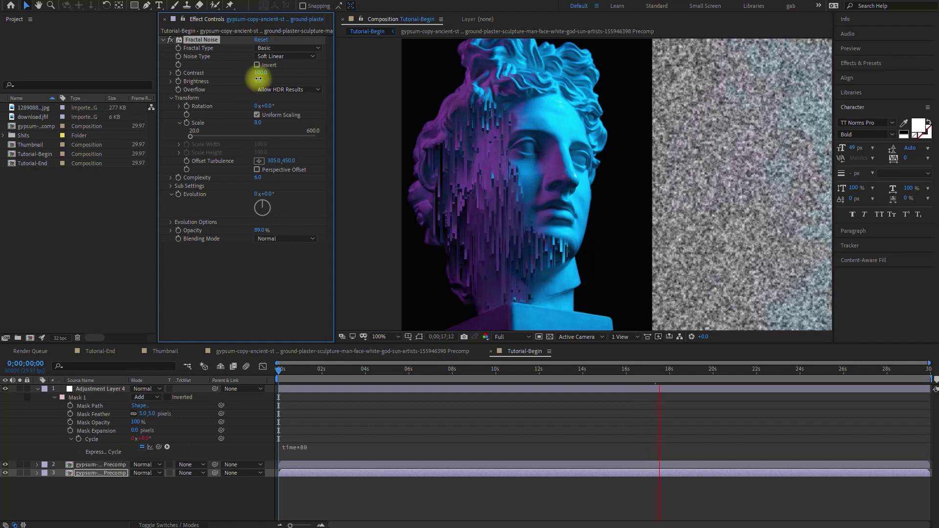
{"action": "left_click_drag", "start_coordinate": [258, 79], "coordinate": [245, 77]}
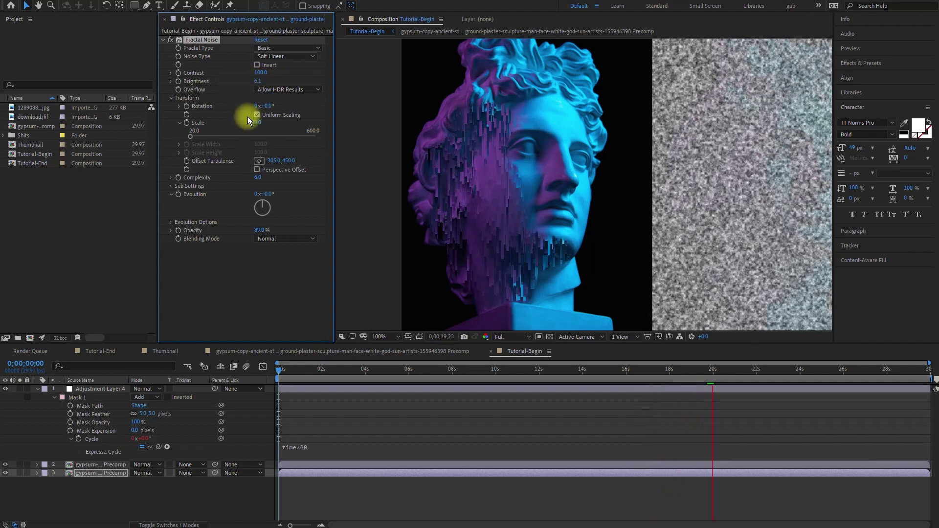